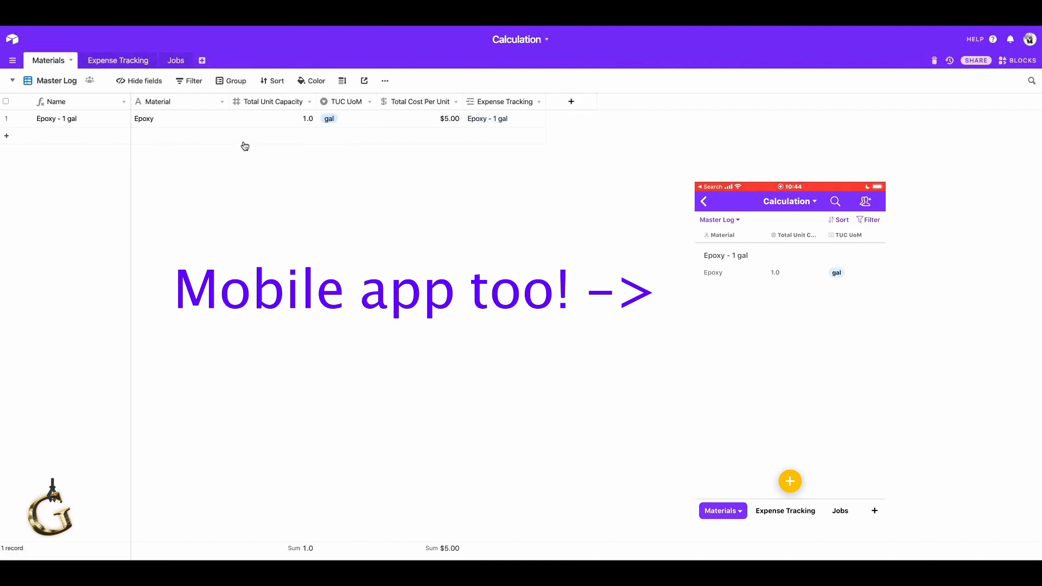
Add a record to the Materials table for Epoxy with a total unit capacity of 2 and gal as the unit.
click(200, 136)
click(199, 136)
text(Epoxy)
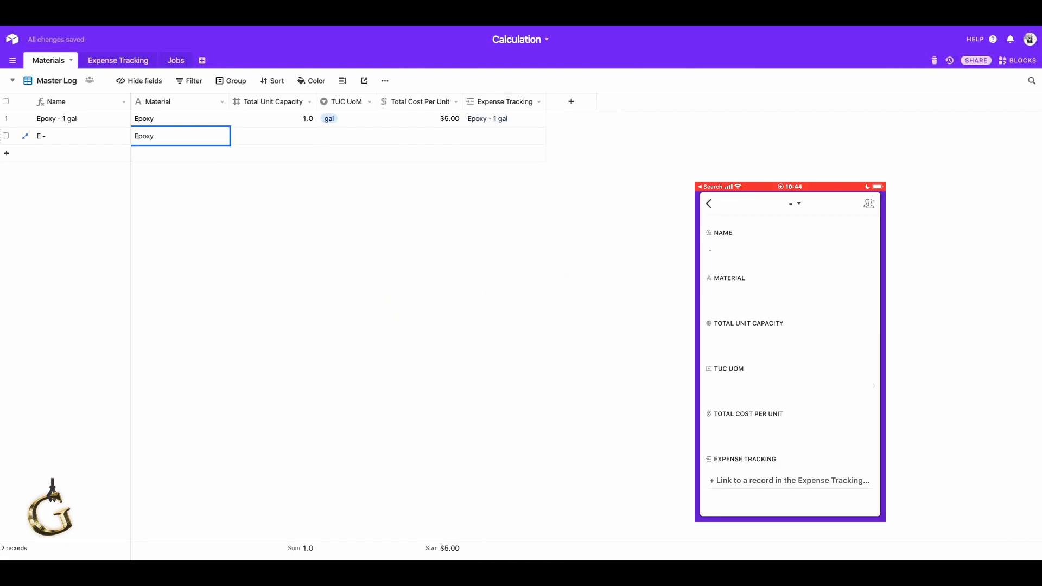
key(Tab)
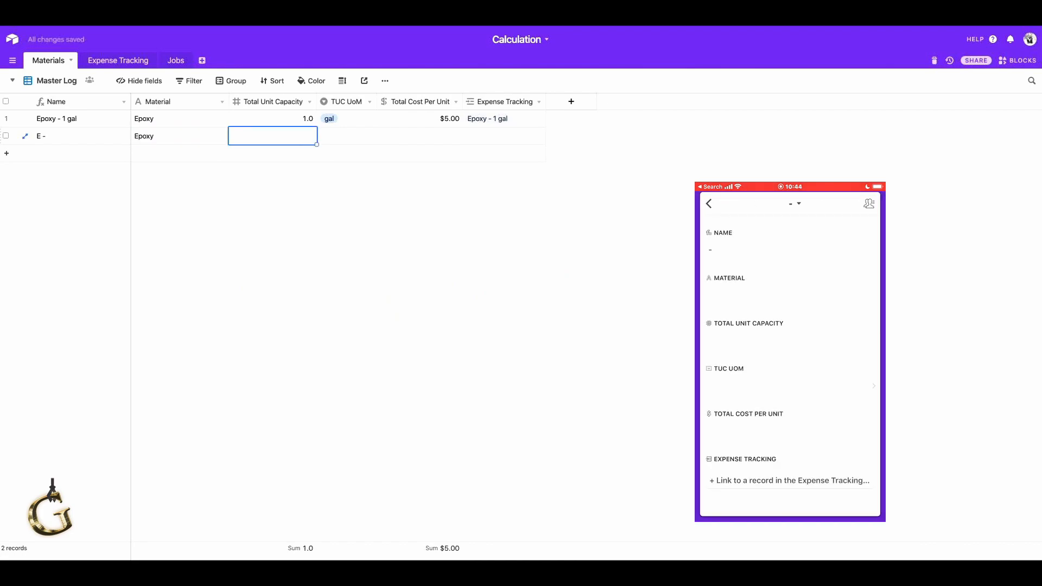
text(2)
key(Tab)
text(g)
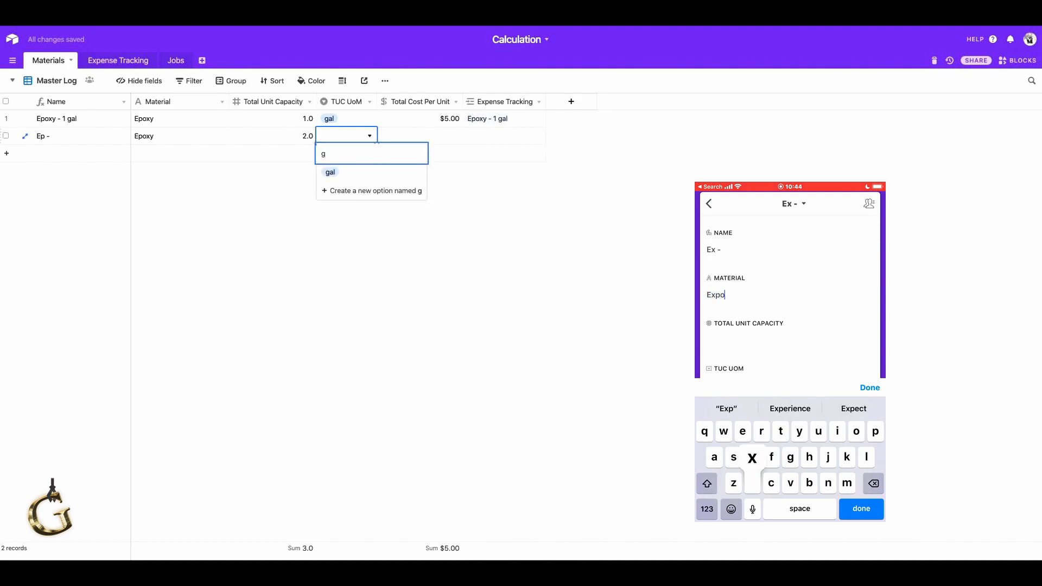
key(Tab)
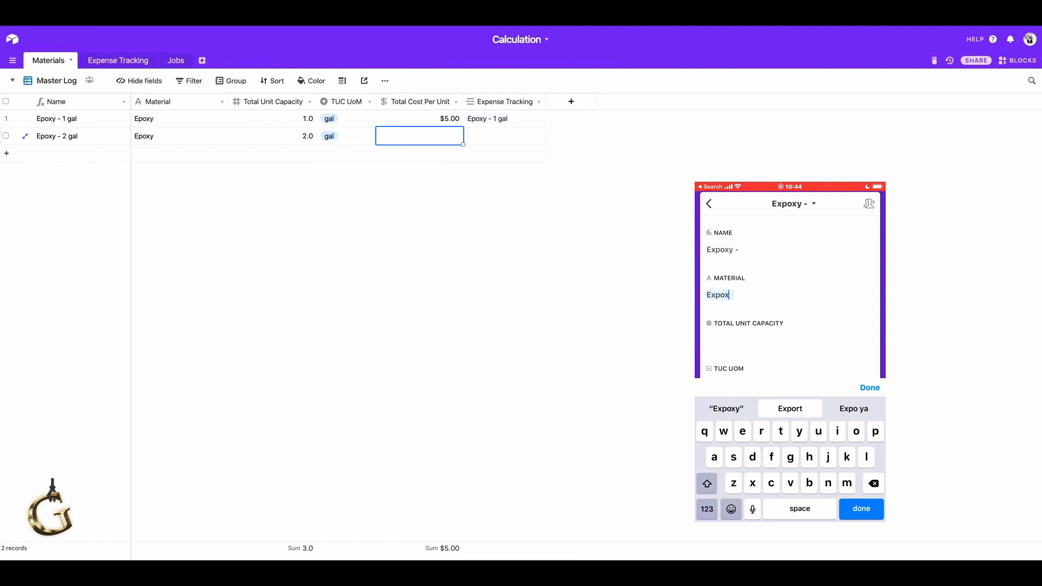
Set the total cost per unit of the new 2 gal Epoxy material to $15.
key(BackSpace)
key(BackSpace)
key(BackSpace)
key(BackSpace)
key(BackSpace)
text(poxy)
text(15)
key(Tab)
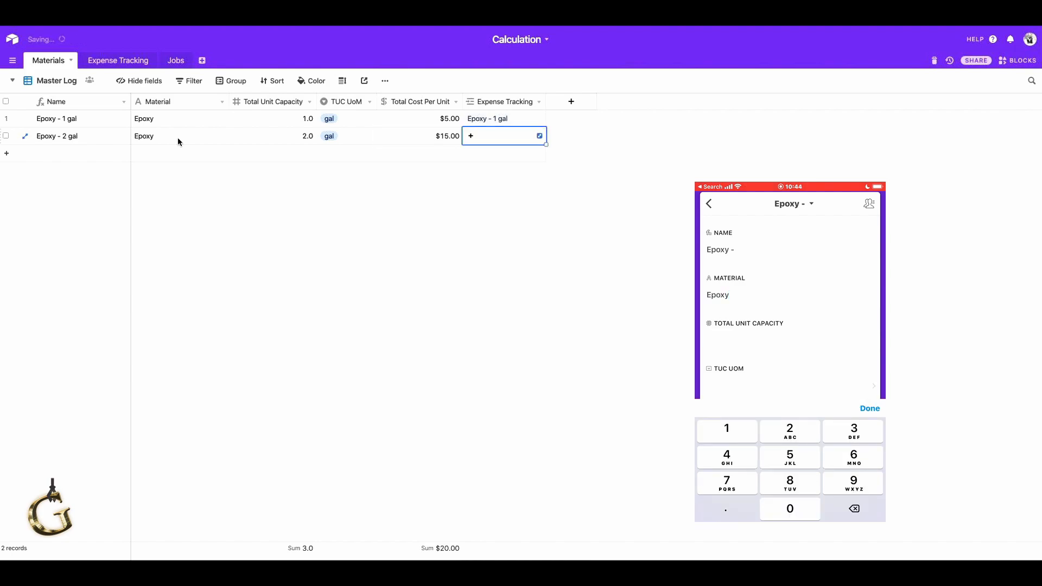
click(172, 135)
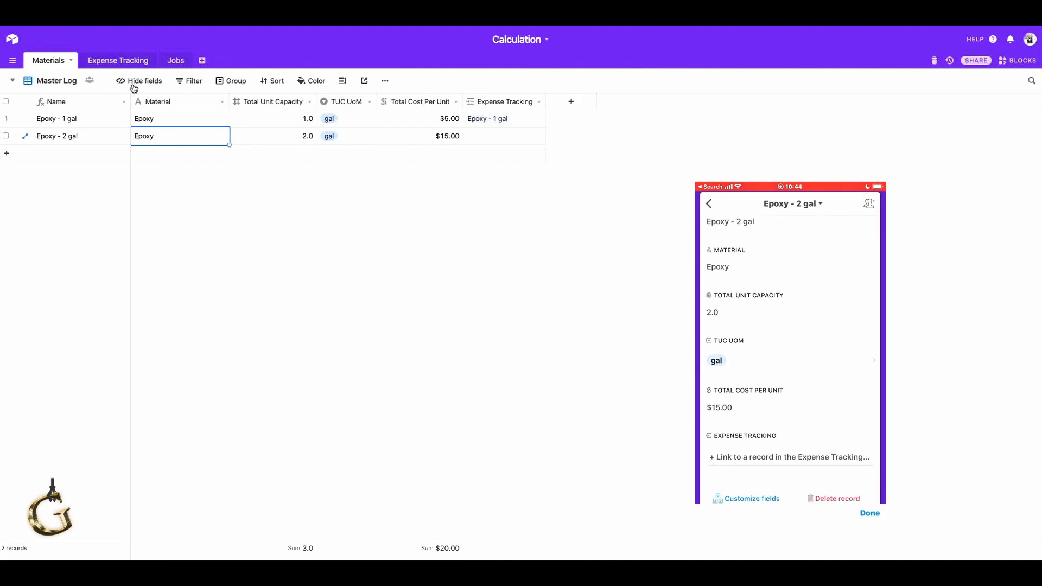
Add a record in the Expense Tracking table and link its material to Epoxy - 2 gal.
click(115, 61)
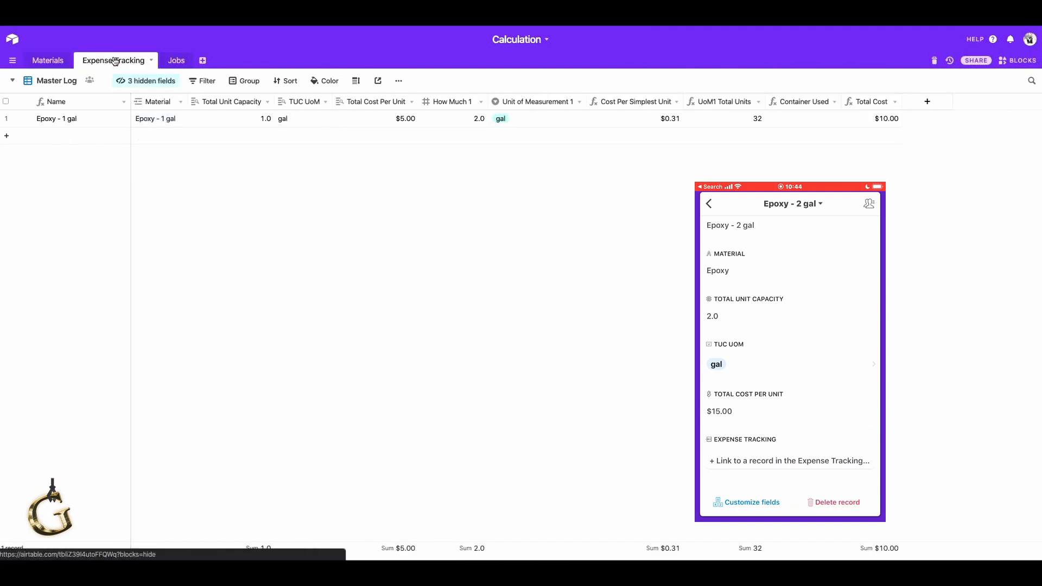
click(211, 137)
click(148, 137)
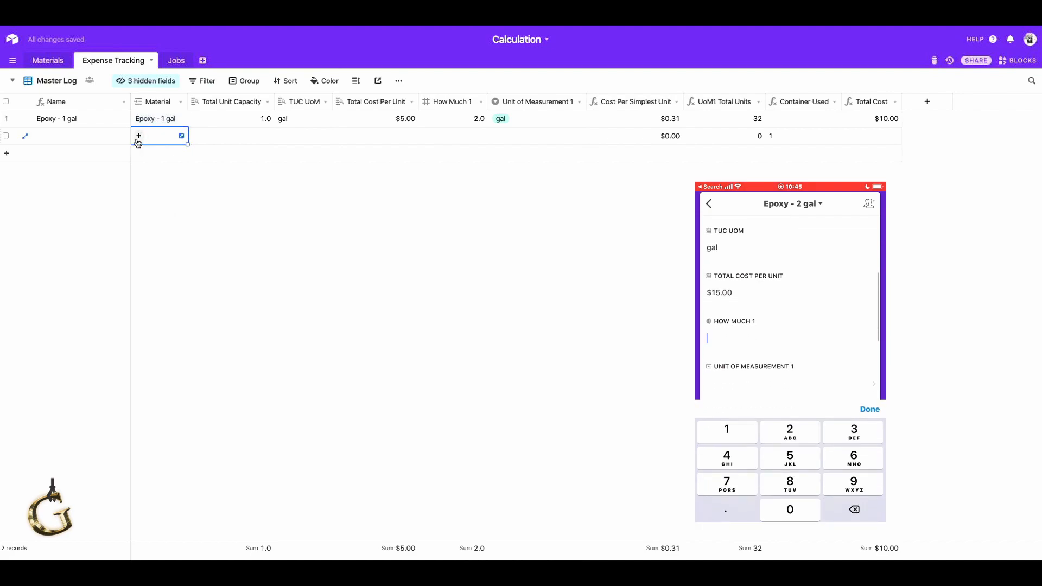
click(138, 138)
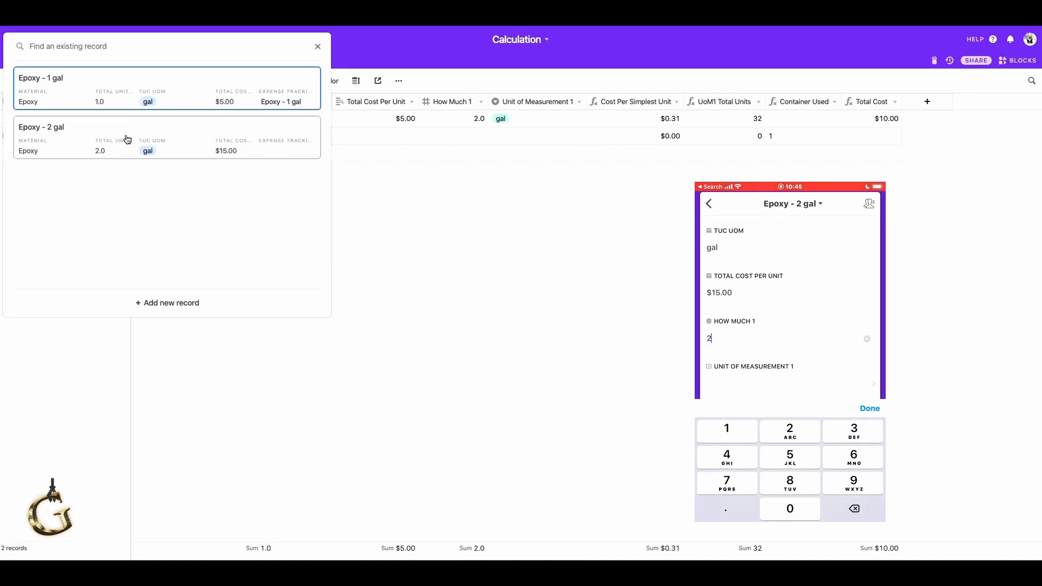
click(89, 136)
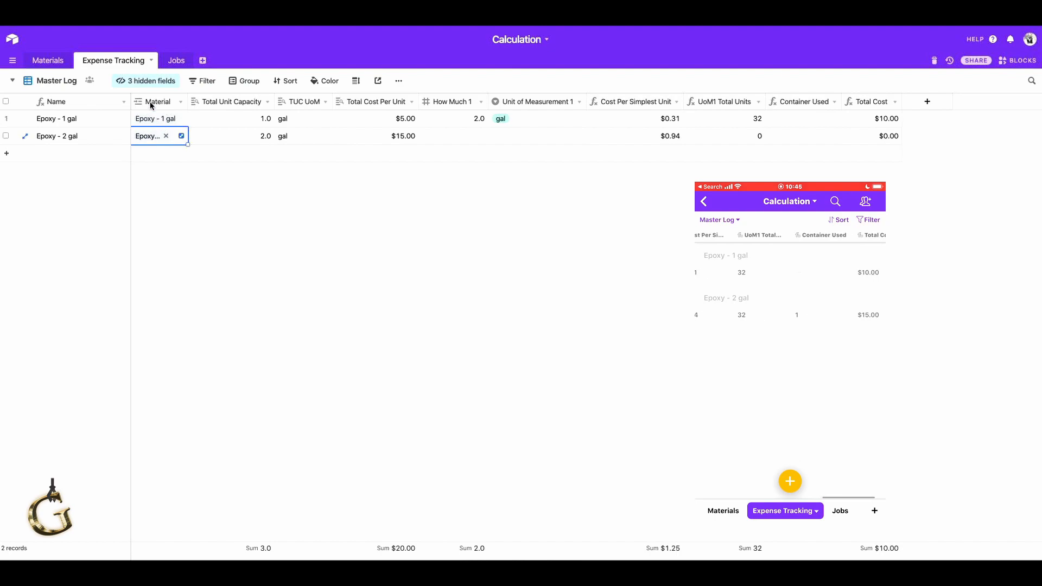
Show the hidden Job field in the Master Log view and place it before the Material field.
click(147, 82)
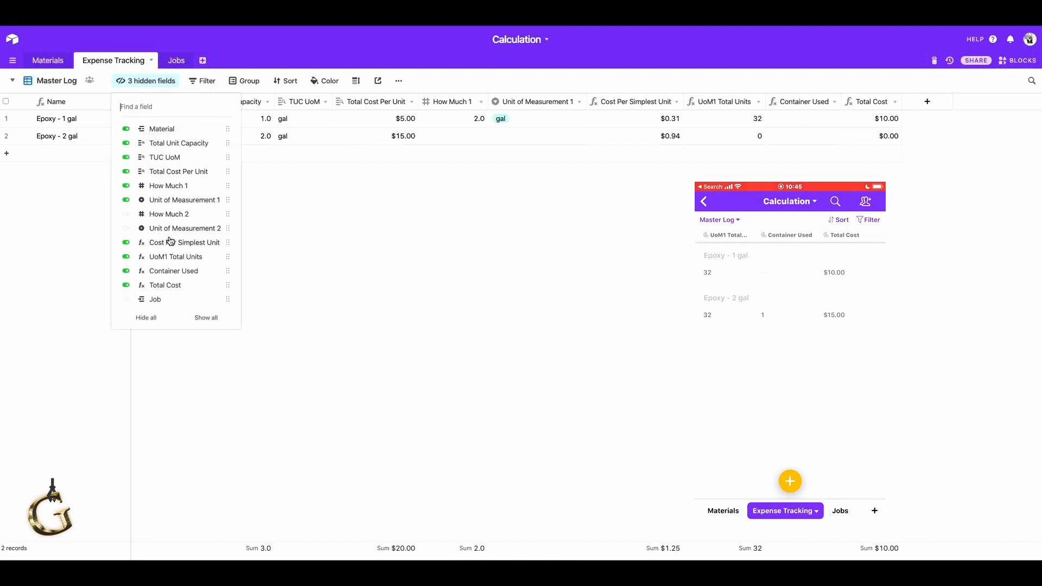
click(165, 303)
click(367, 272)
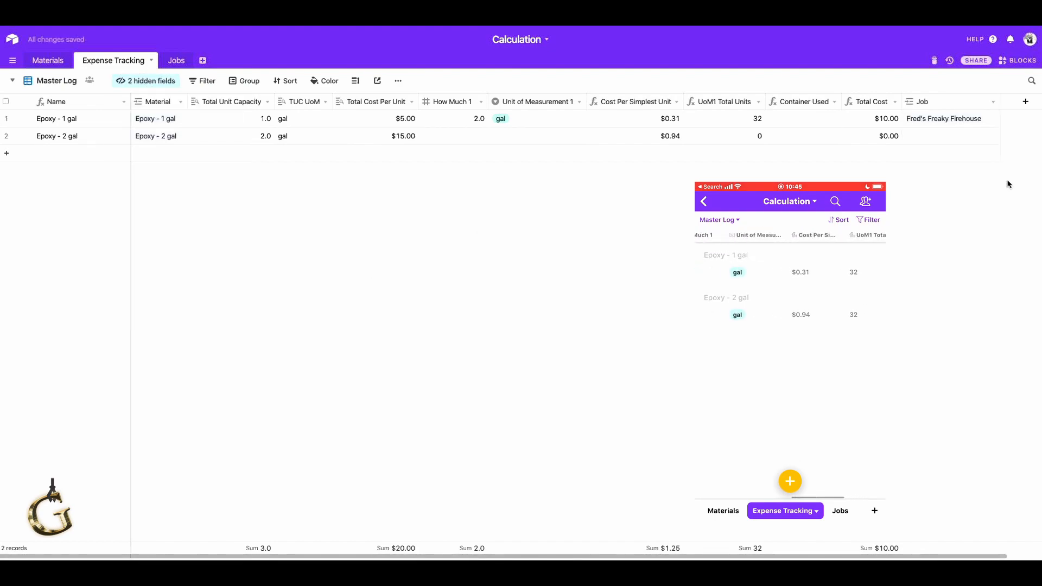
drag(950, 107, 200, 144)
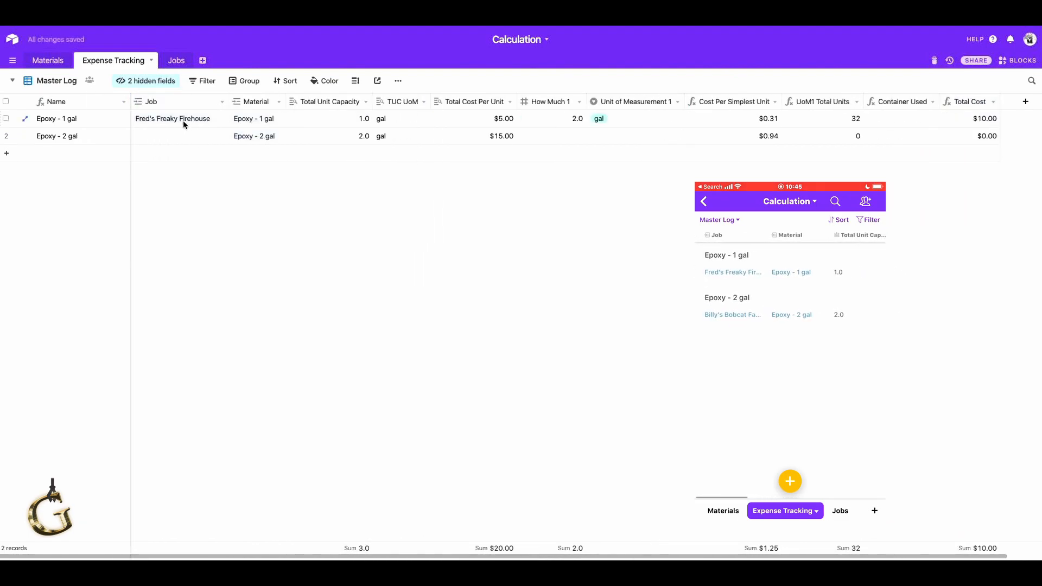
Link the Epoxy - 2 gal expense to the job Billy's Bobcat Farm.
click(179, 137)
click(142, 138)
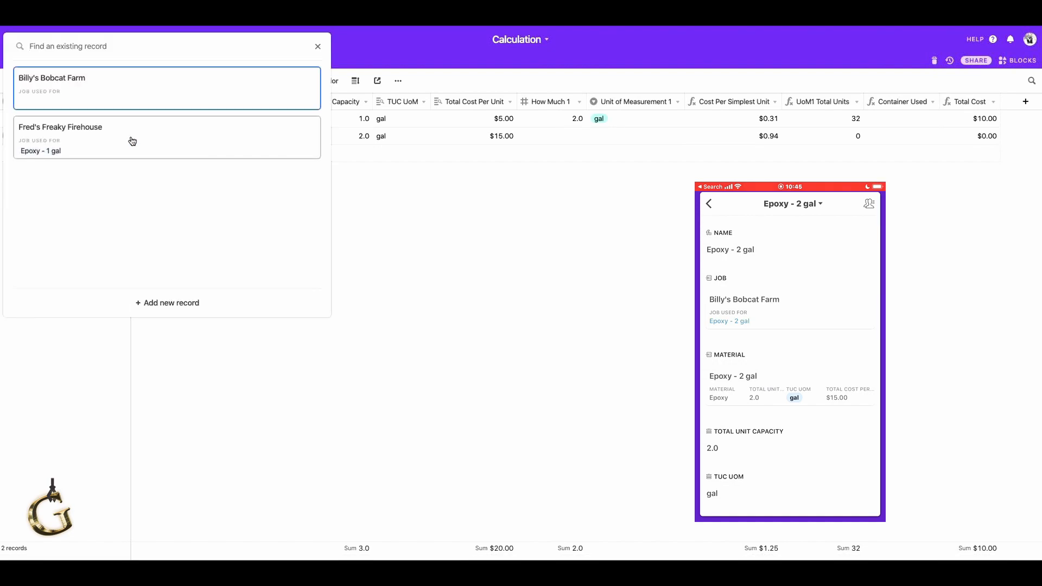
click(133, 95)
click(237, 209)
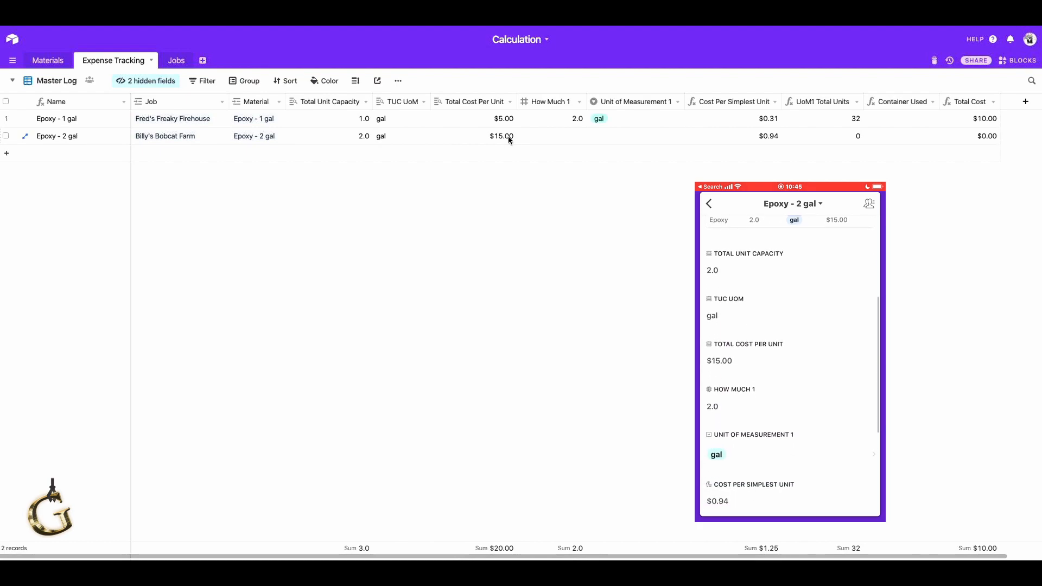
Set How Much 1 to 2 and Unit of Measurement 1 to gal for the Epoxy - 2 gal expense.
click(557, 140)
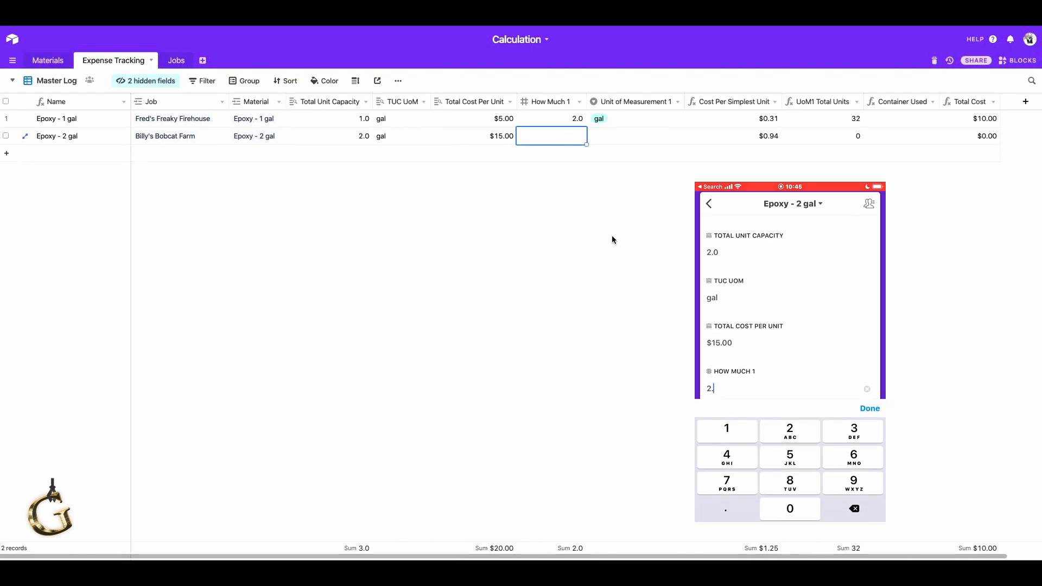
text(2)
key(Tab)
text(ga)
key(Tab)
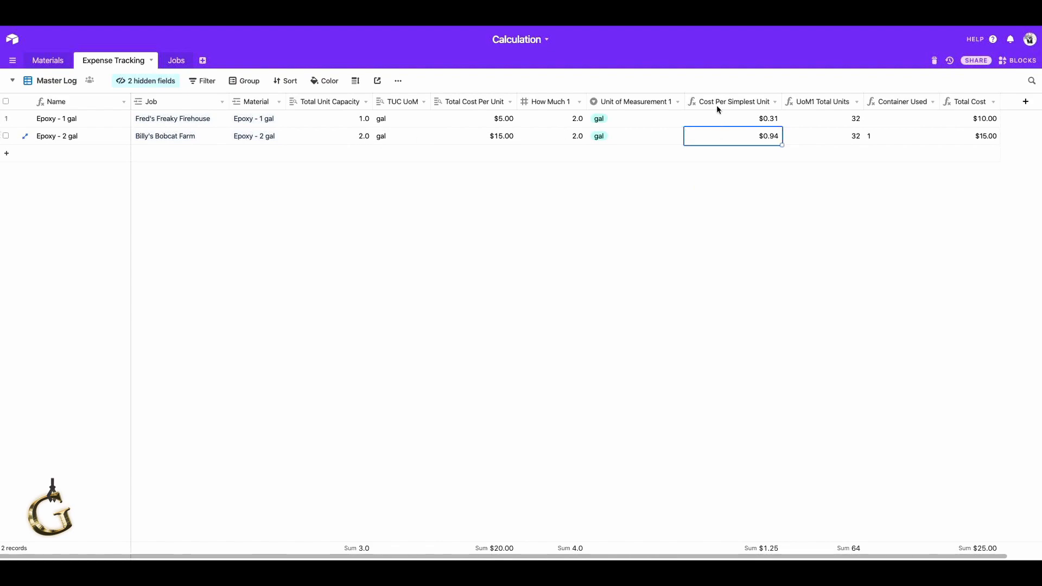
Review the available Unit of Measurement 1 options for the Epoxy - 2 gal expense without changing the selection.
click(648, 137)
click(677, 136)
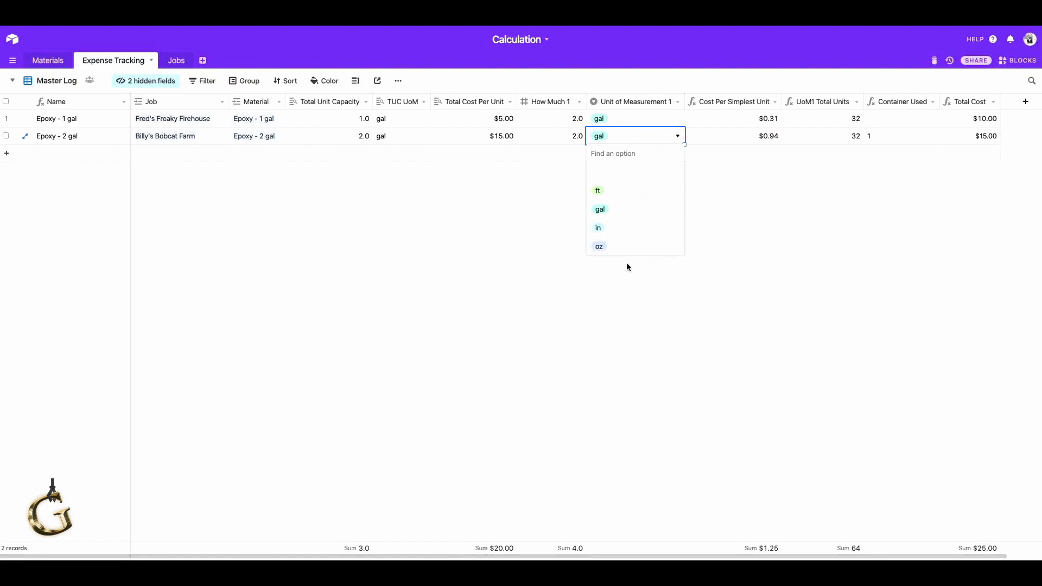
click(762, 200)
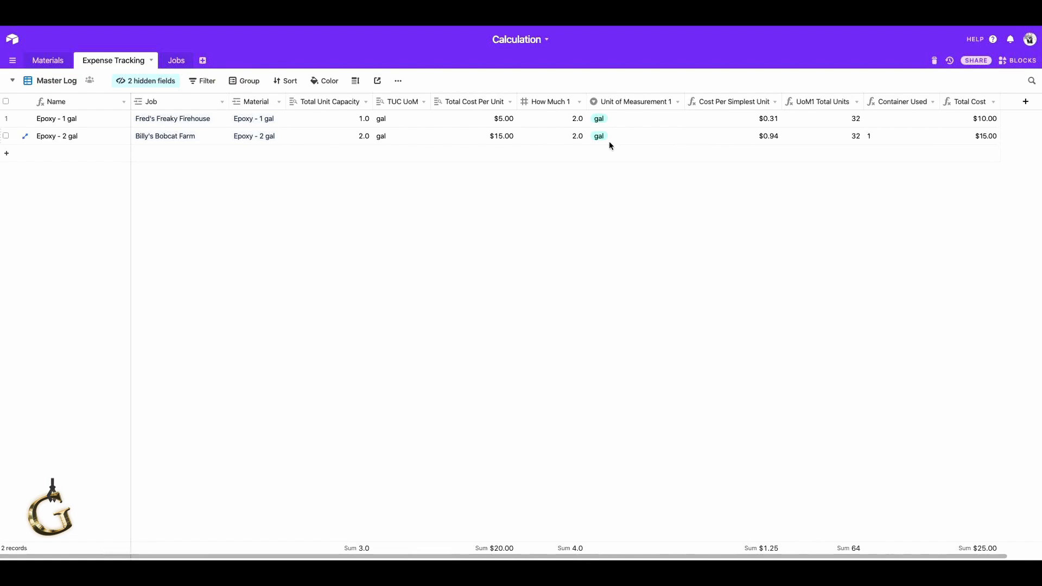
Change How Much 1 of the Epoxy - 2 gal expense to 2.5, and check the linked expenses in the Jobs table.
click(552, 136)
text(2.5)
click(748, 278)
click(177, 61)
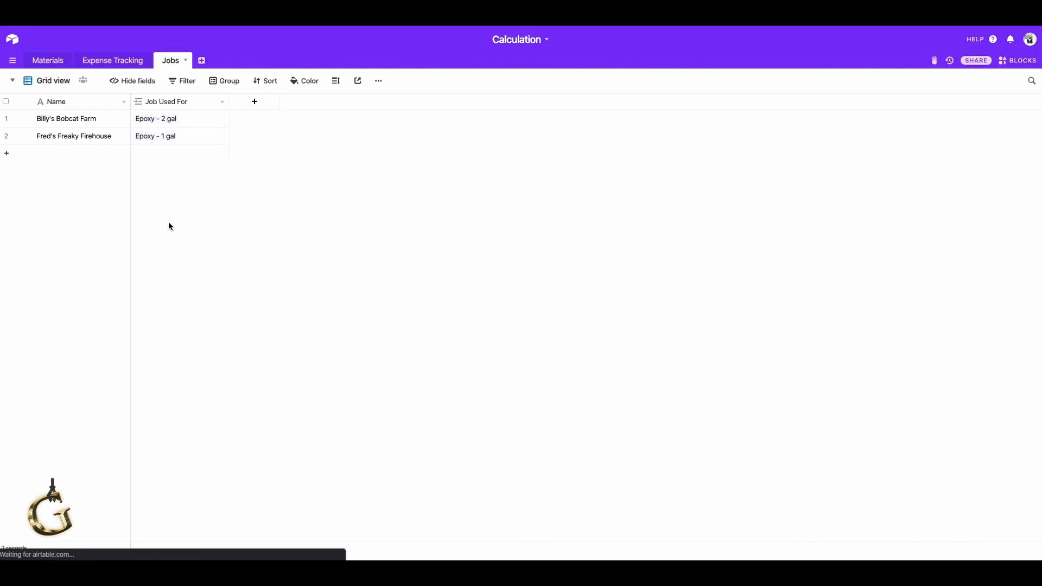
click(115, 62)
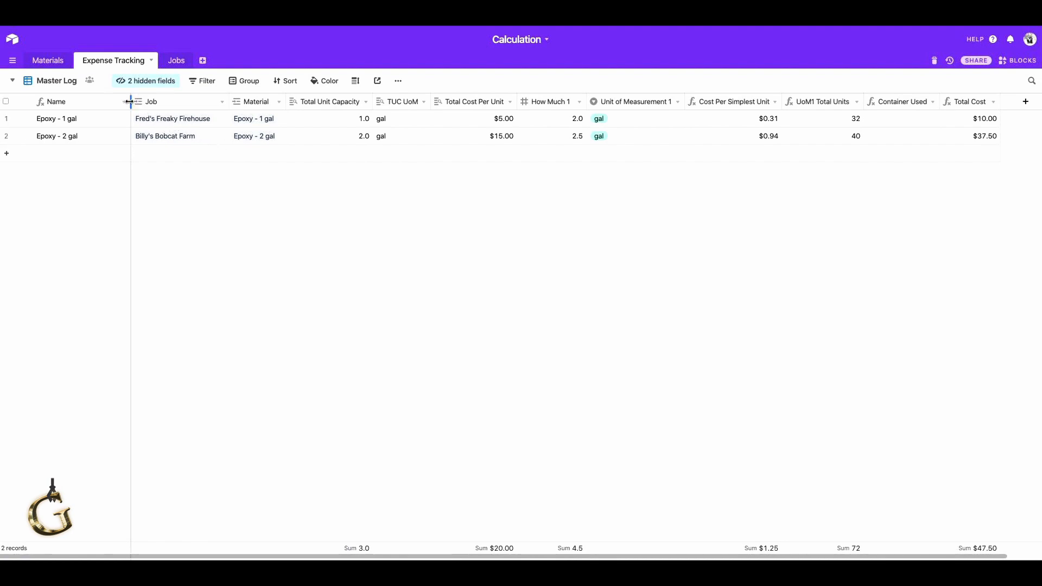
In the Condensed view of Expense Tracking, show the Job field and place it before the Material field.
click(73, 82)
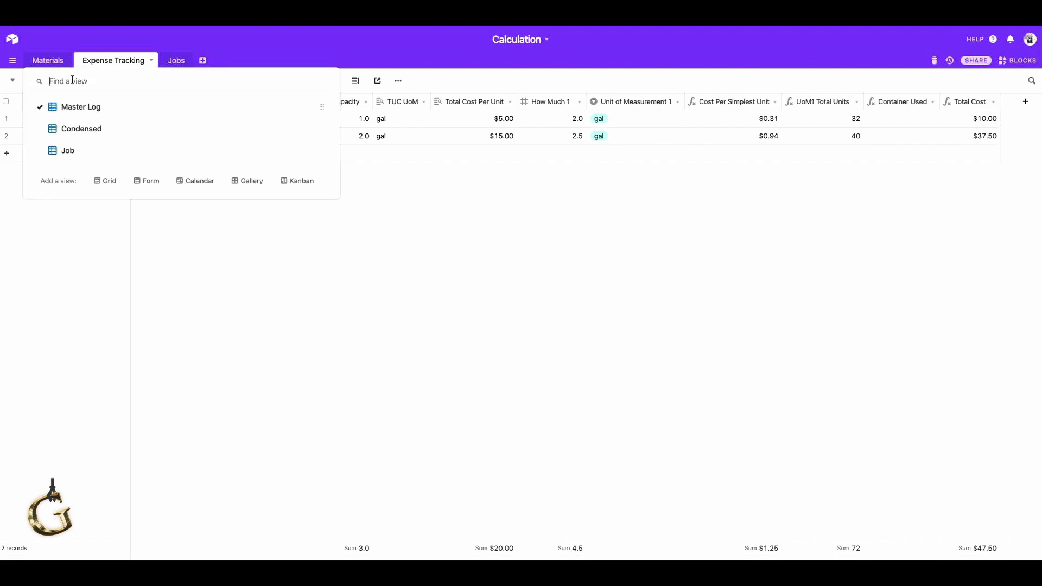
click(73, 129)
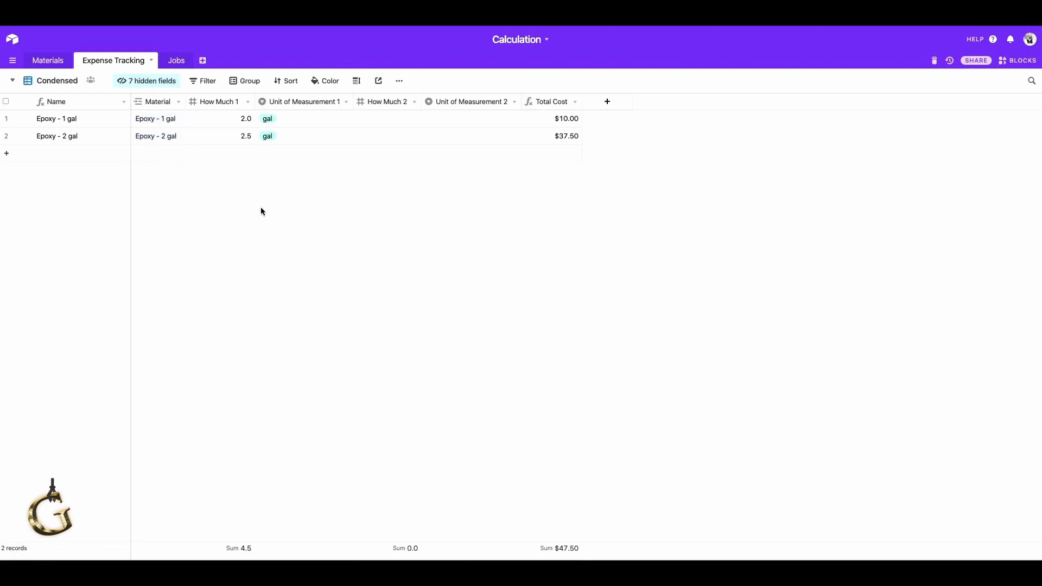
right_click(399, 105)
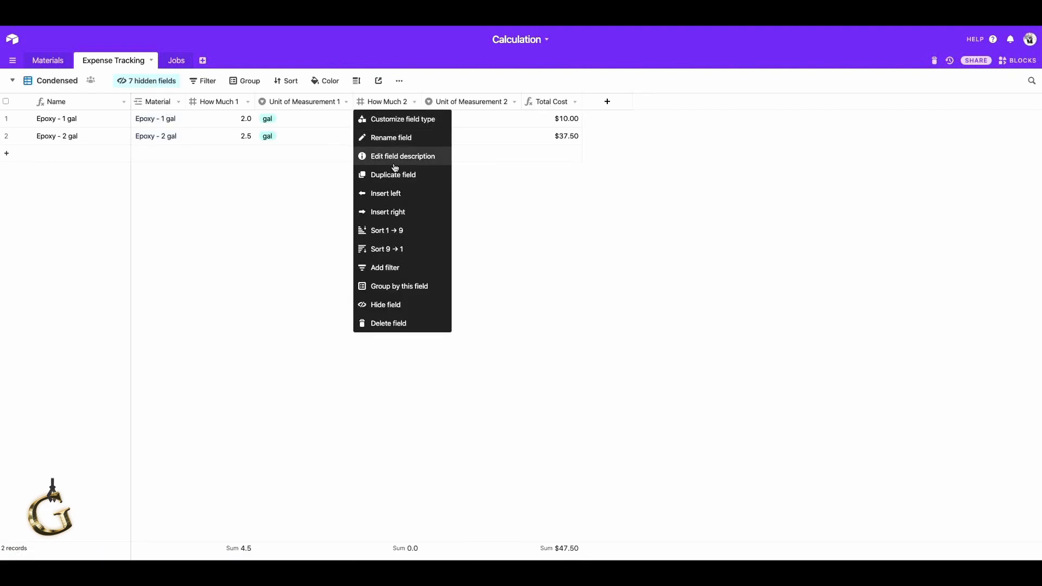
click(568, 239)
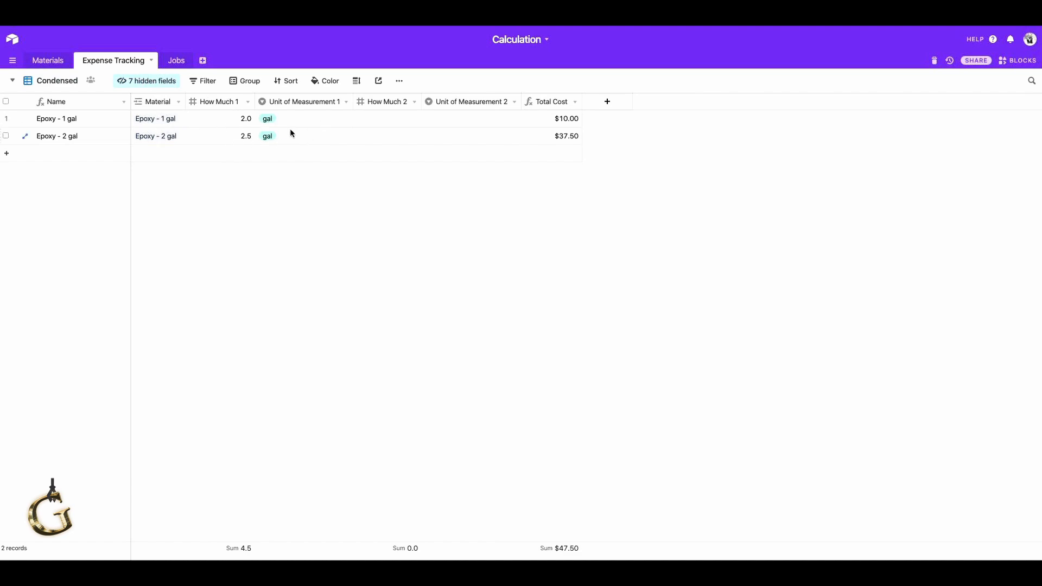
click(144, 86)
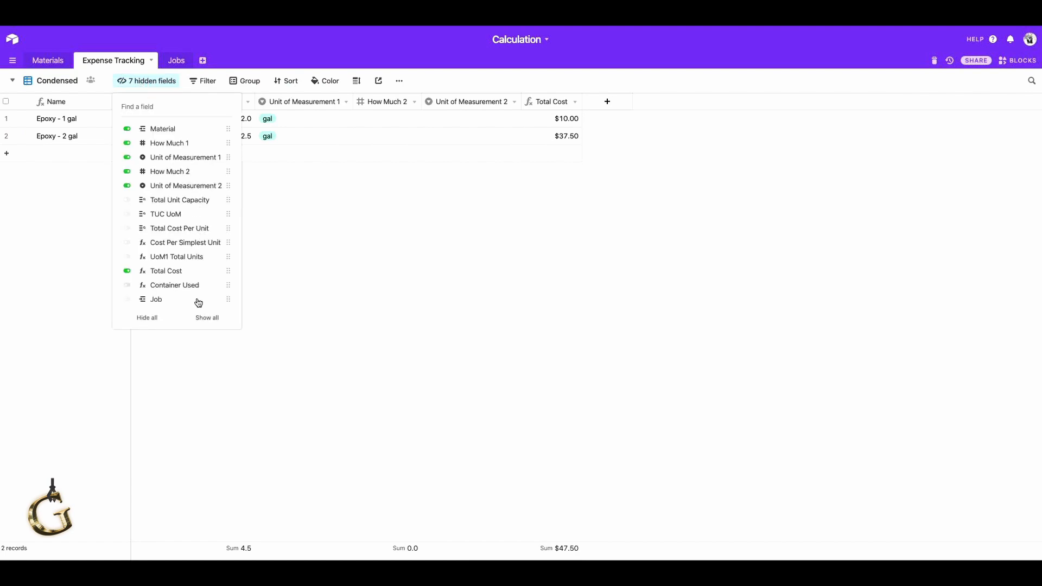
click(197, 301)
click(586, 238)
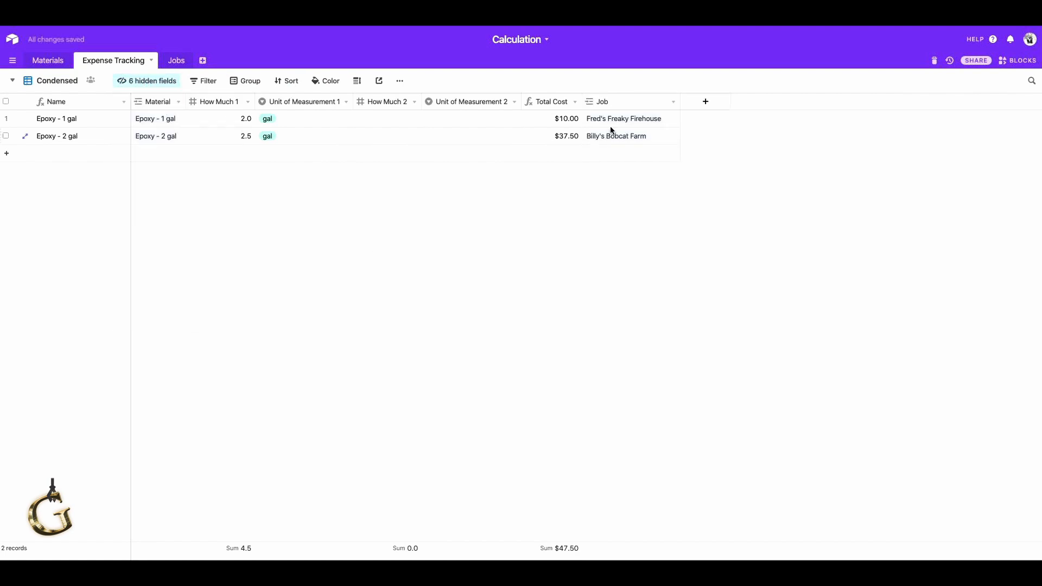
drag(613, 100, 128, 102)
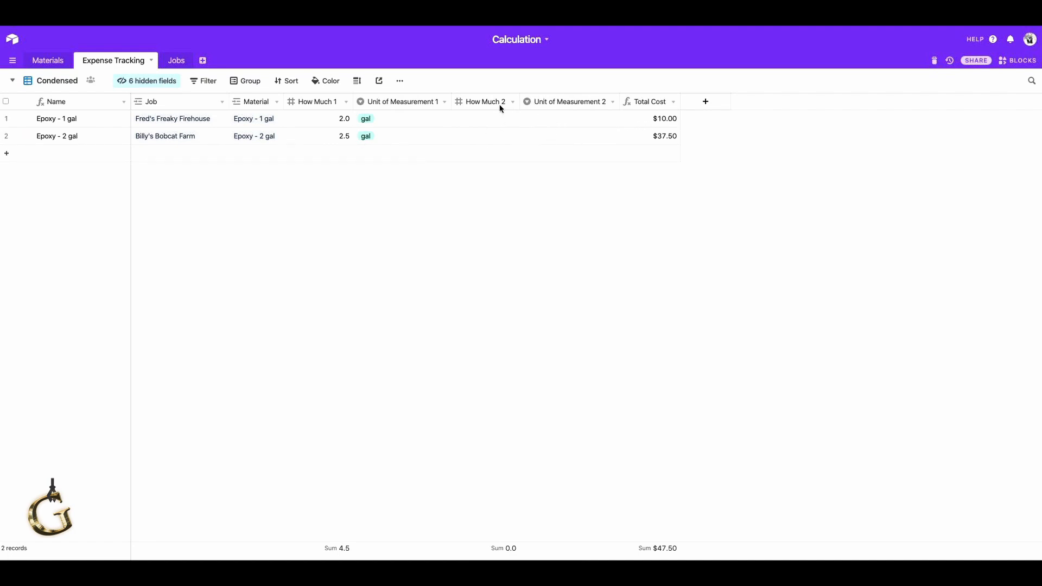
Hide the How Much 2 and Unit of Measurement 2 fields in the Condensed view.
right_click(480, 103)
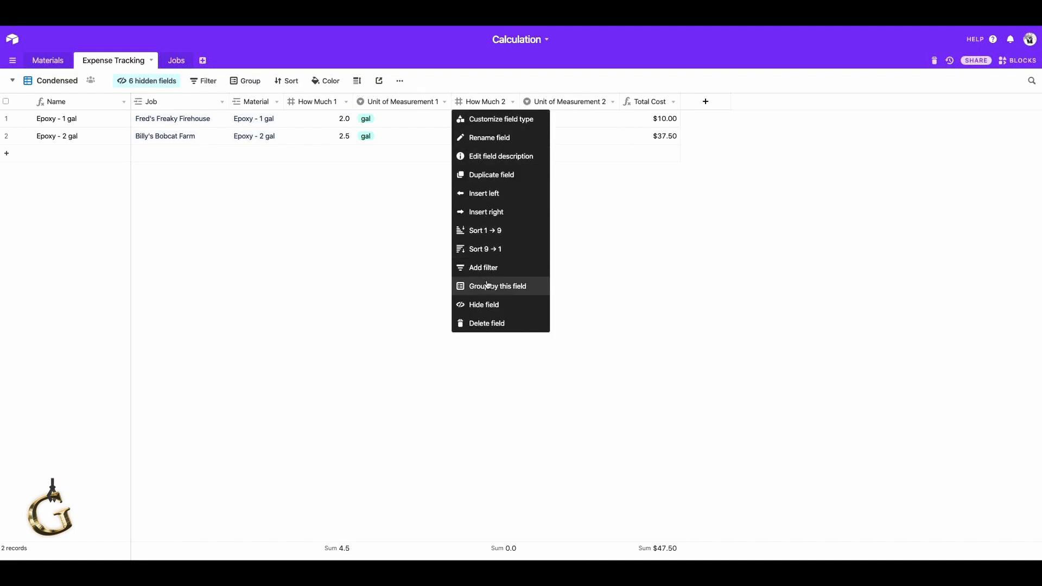
click(487, 303)
right_click(494, 102)
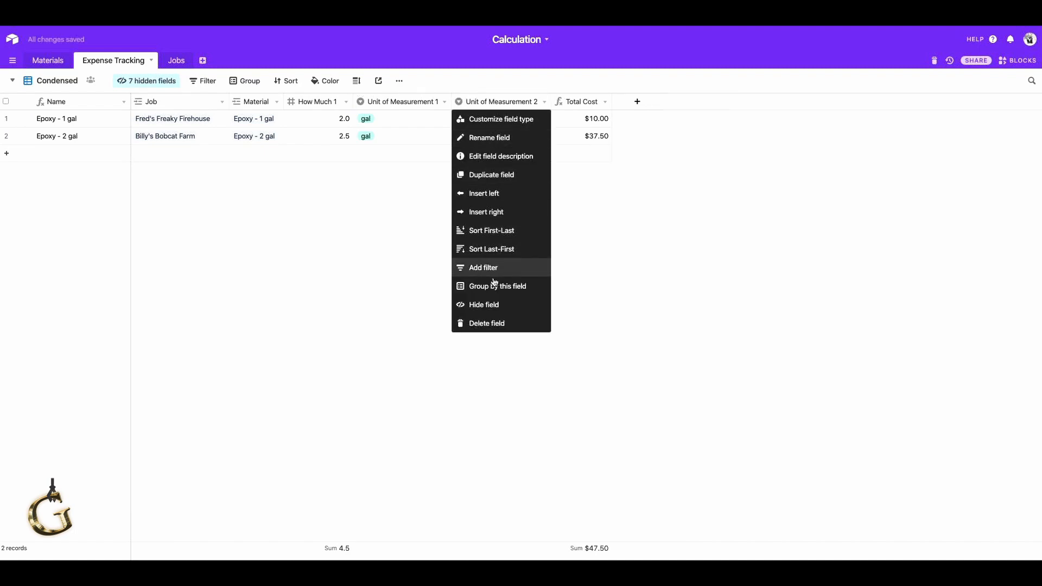
click(491, 303)
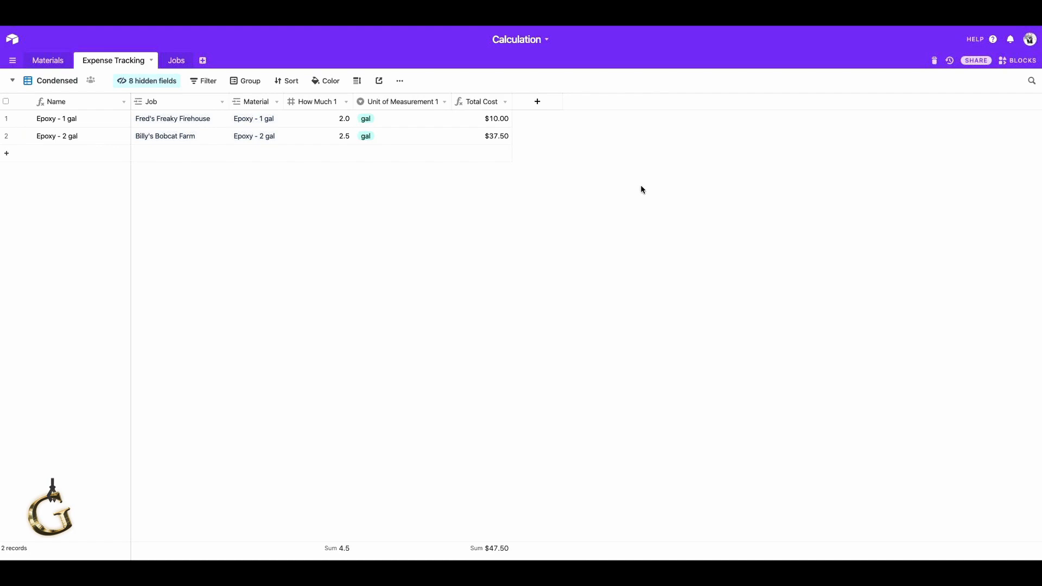
In the Job view of Expense Tracking, hide the Cost Per Simplest Unit and Unit of Measurement 2 fields.
click(65, 83)
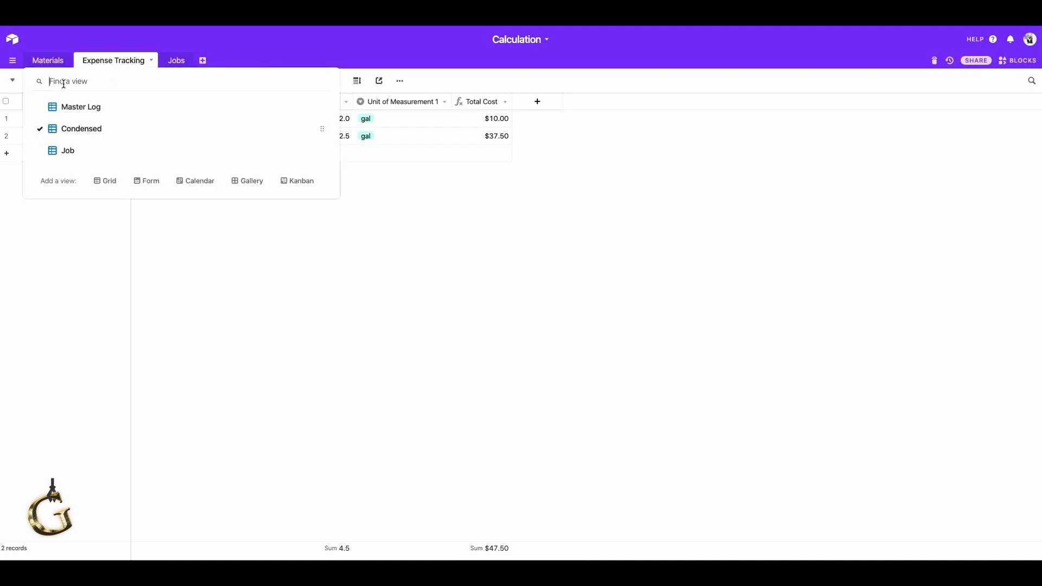
click(68, 151)
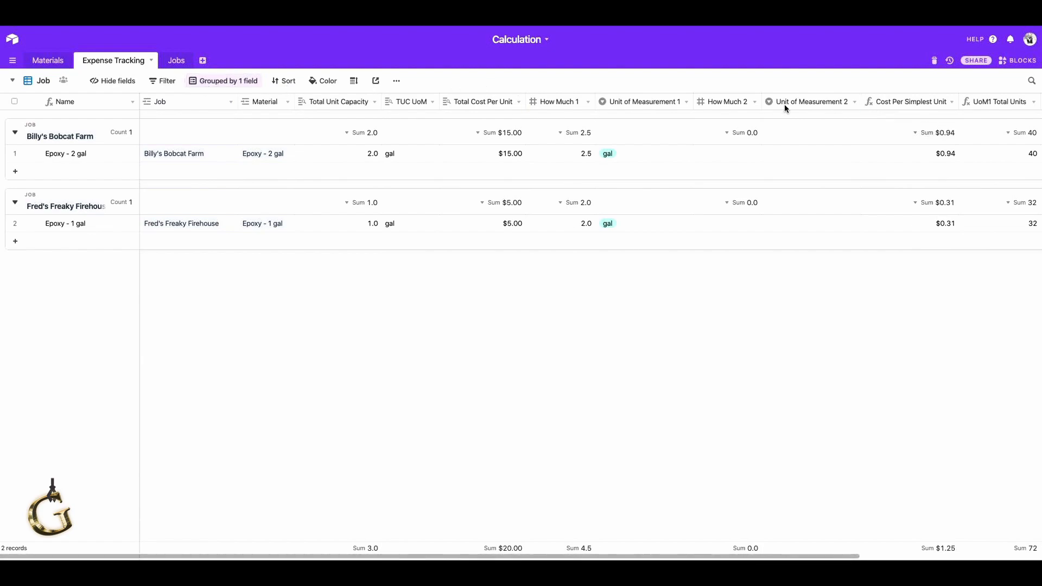
right_click(911, 103)
click(901, 306)
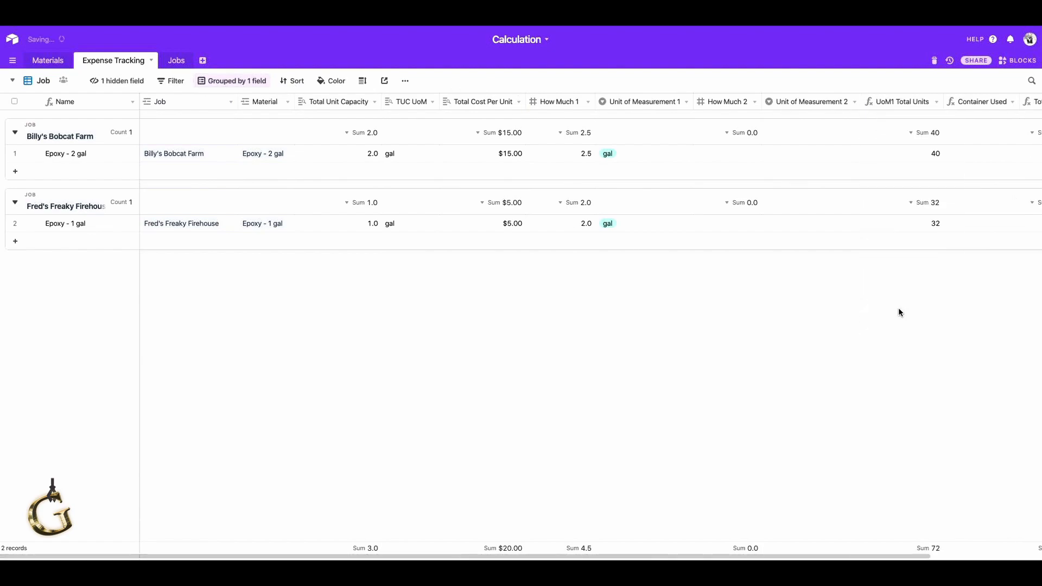
right_click(819, 103)
click(826, 307)
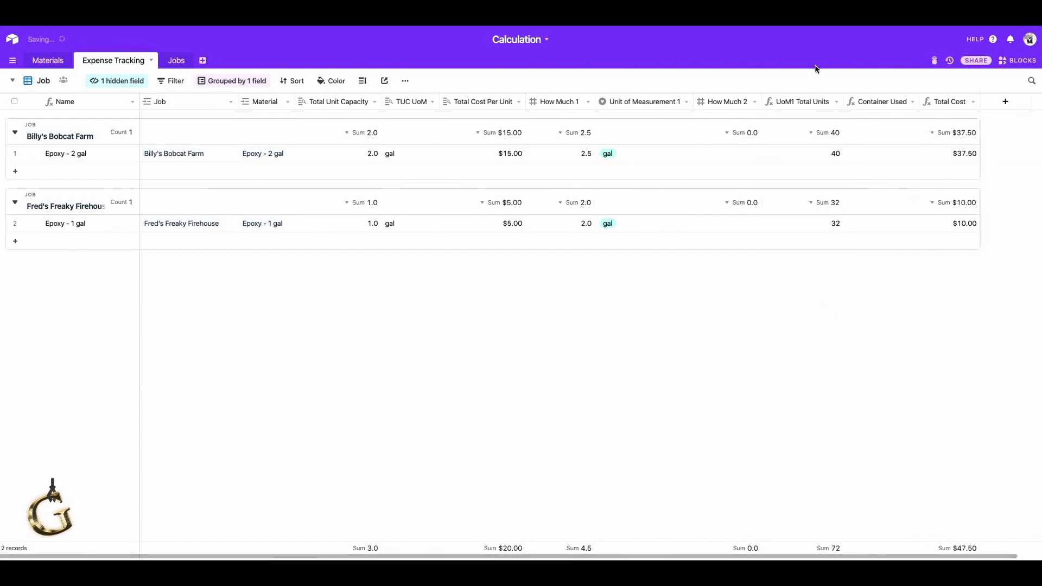
Hide the How Much 2, UoM1 Total Units and Container Used fields in the Job view of Expense Tracking.
right_click(812, 101)
click(788, 303)
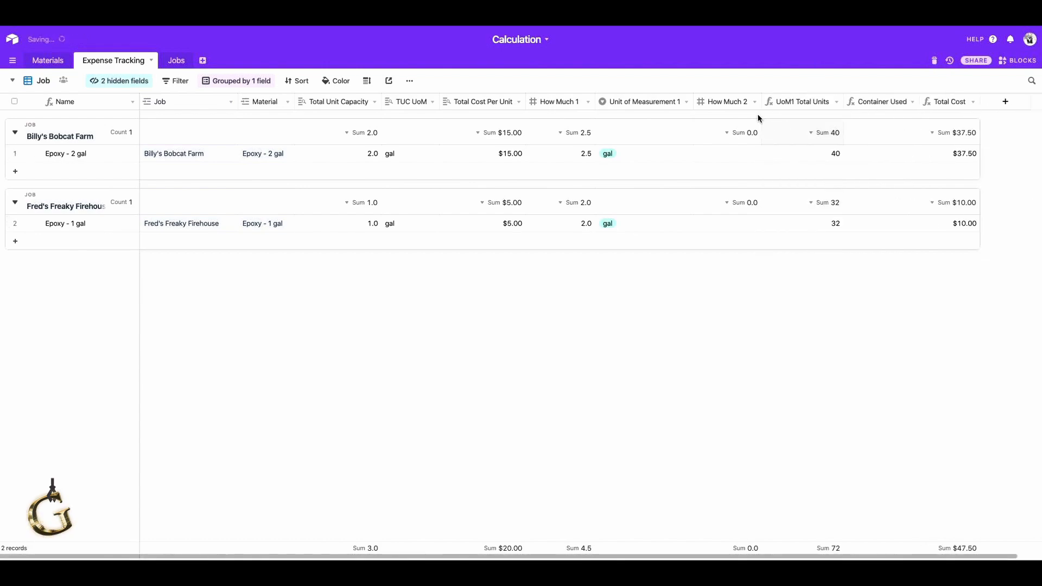
right_click(749, 105)
click(714, 303)
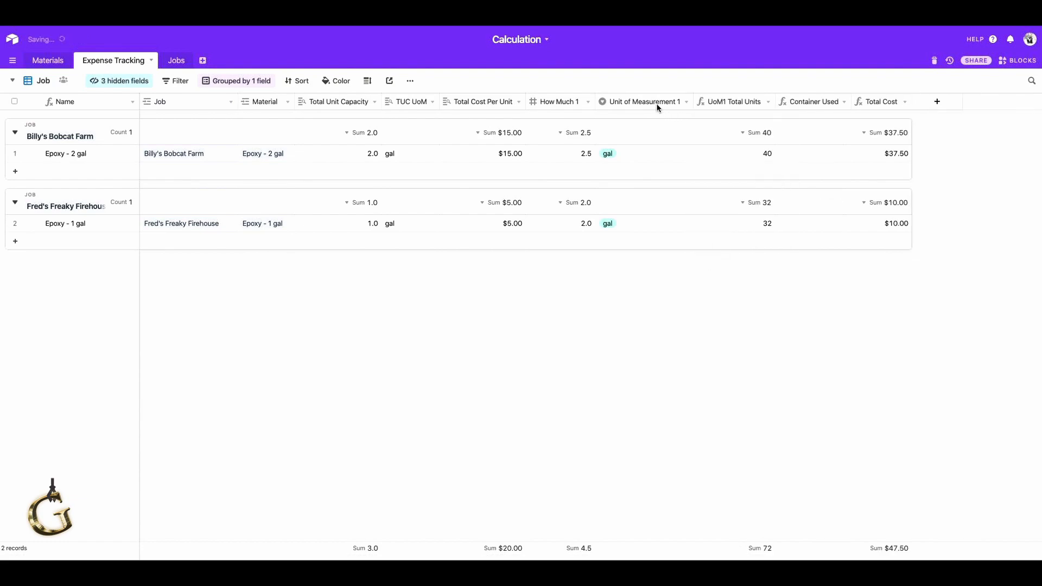
right_click(656, 103)
click(801, 313)
right_click(741, 106)
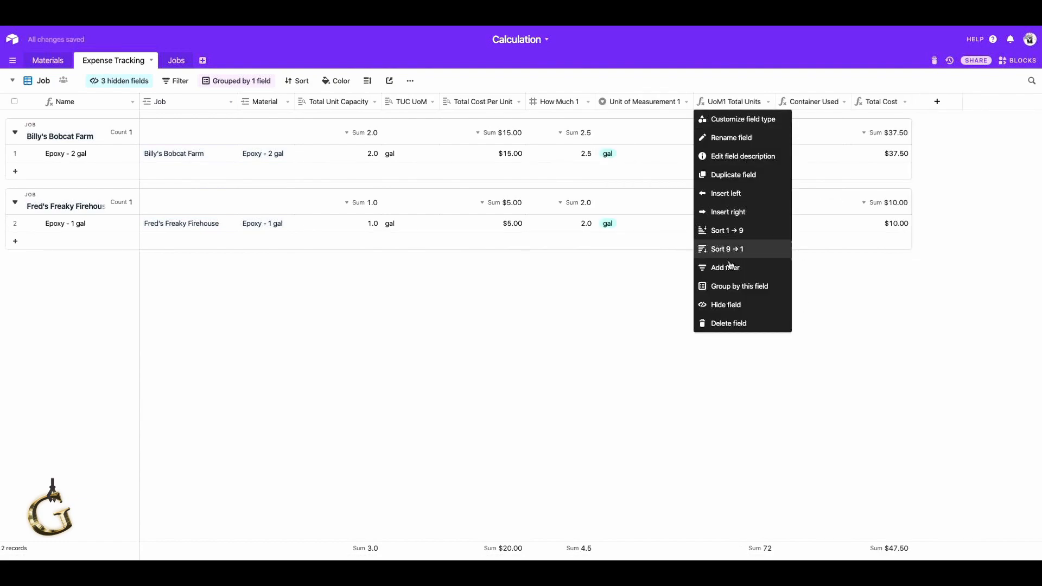
click(733, 305)
right_click(739, 105)
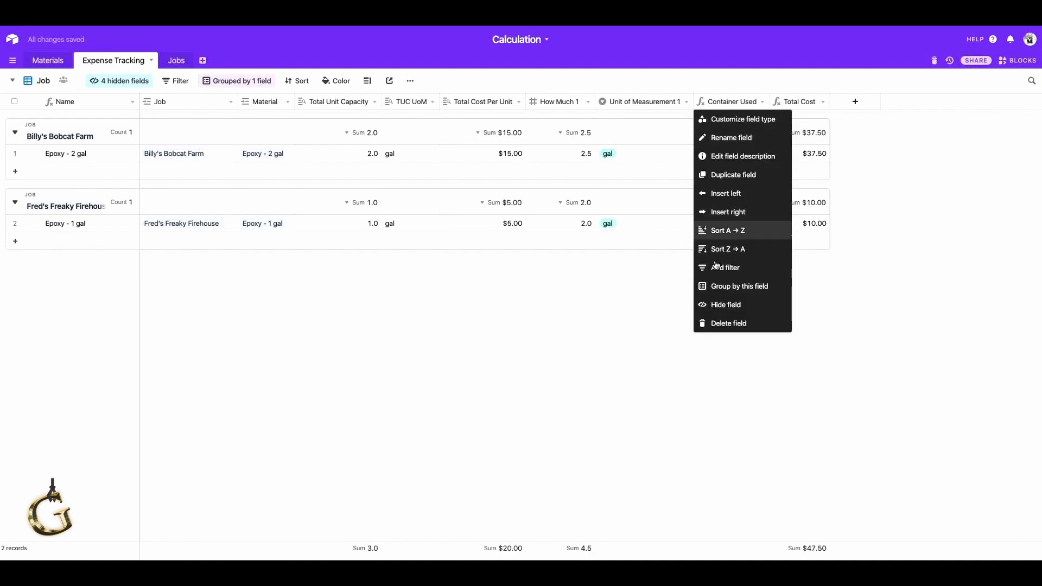
click(716, 305)
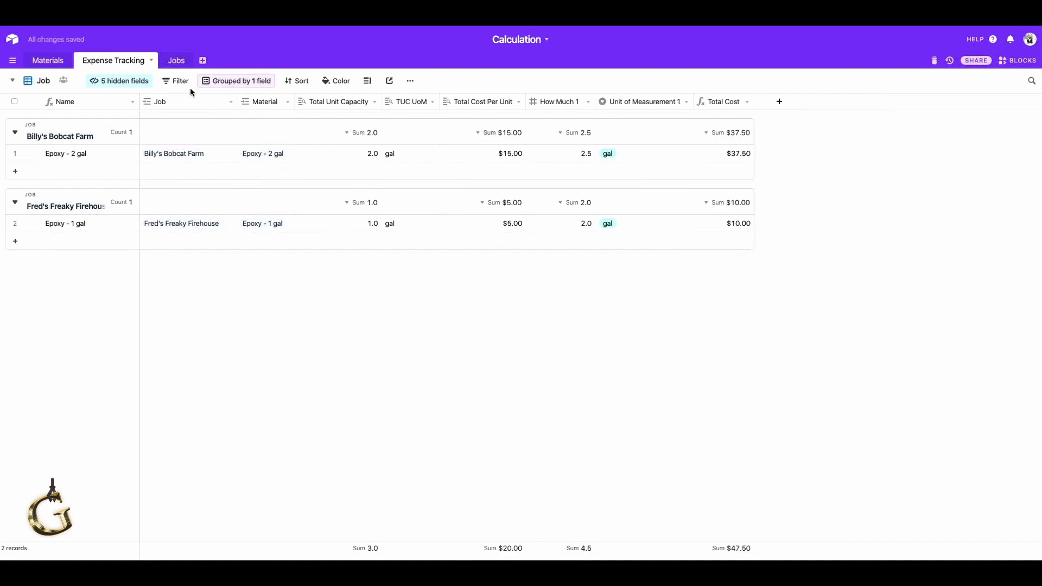
Hide the Total Unit Capacity, TUC UoM and Total Cost Per Unit fields in the Job view.
right_click(180, 102)
right_click(336, 106)
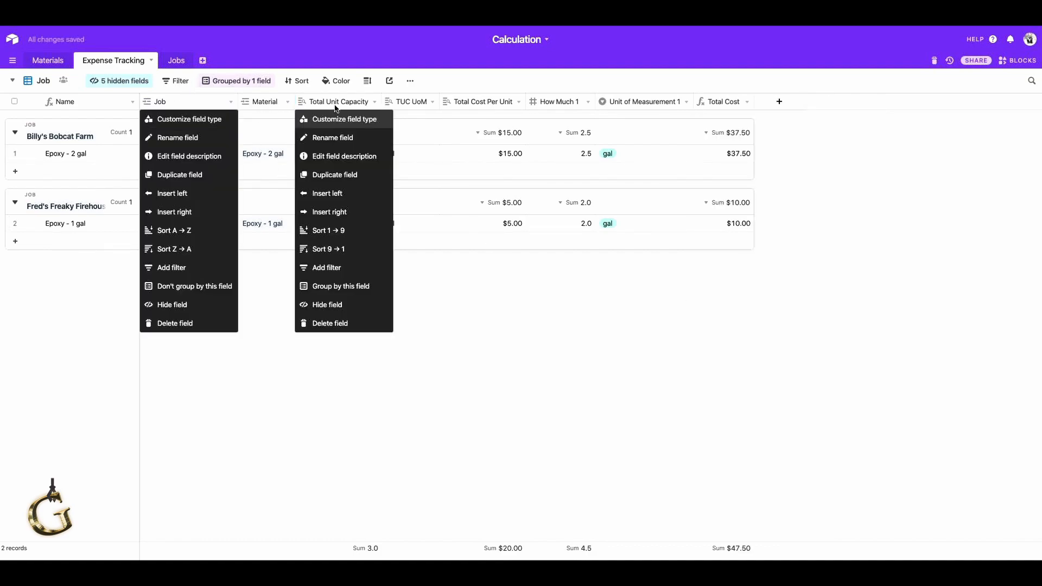
click(326, 305)
right_click(344, 106)
click(329, 304)
right_click(338, 103)
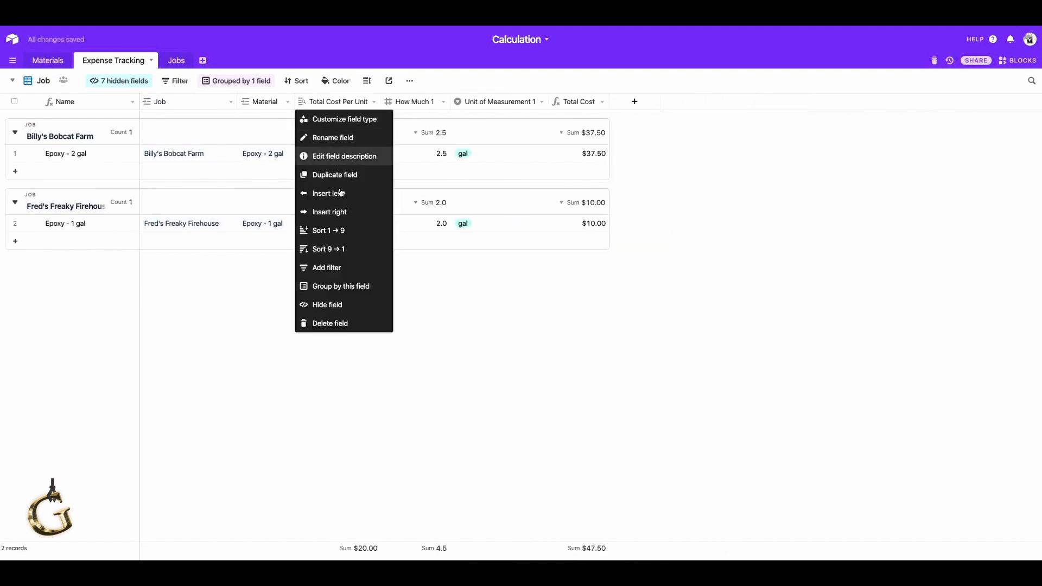
click(336, 304)
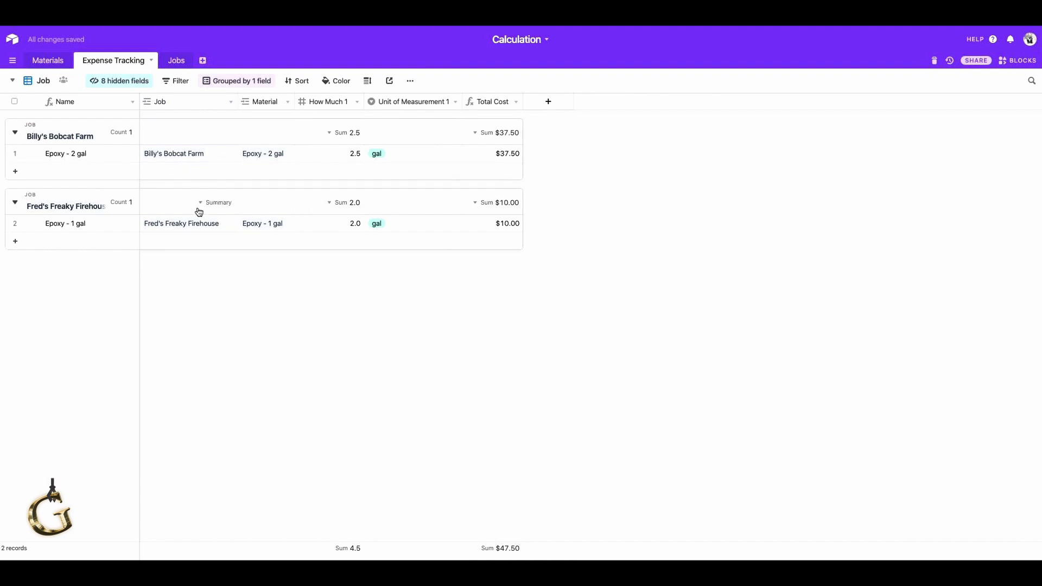